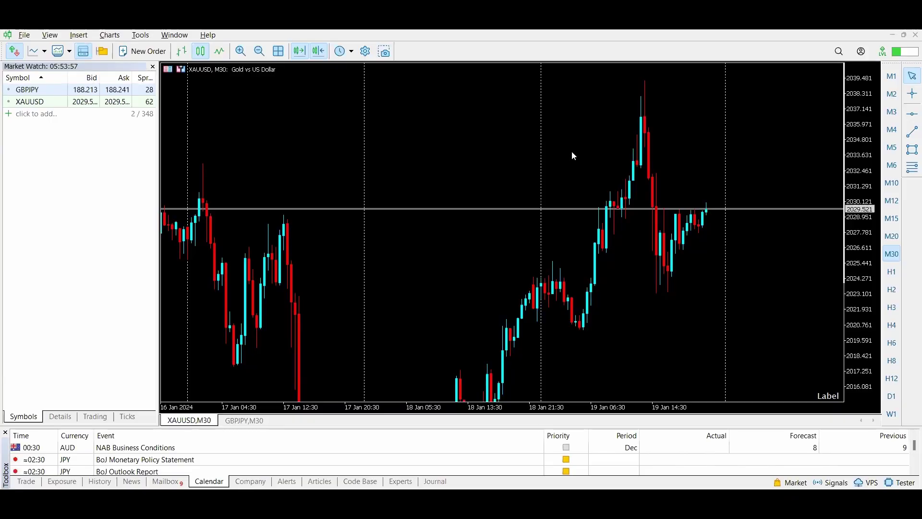
Open the Symbols list and view USDJPY's Forex specification: Majors, 3 digits, 100 000 USD contract
click(51, 38)
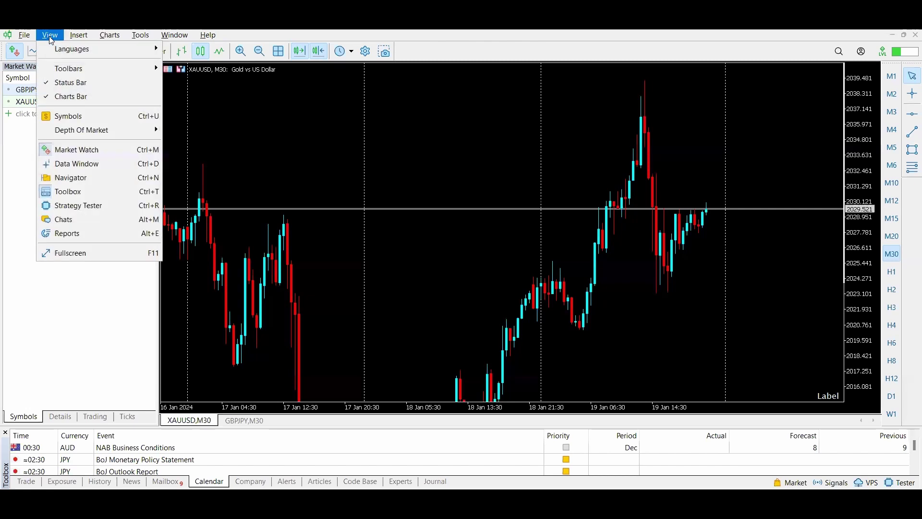
click(67, 118)
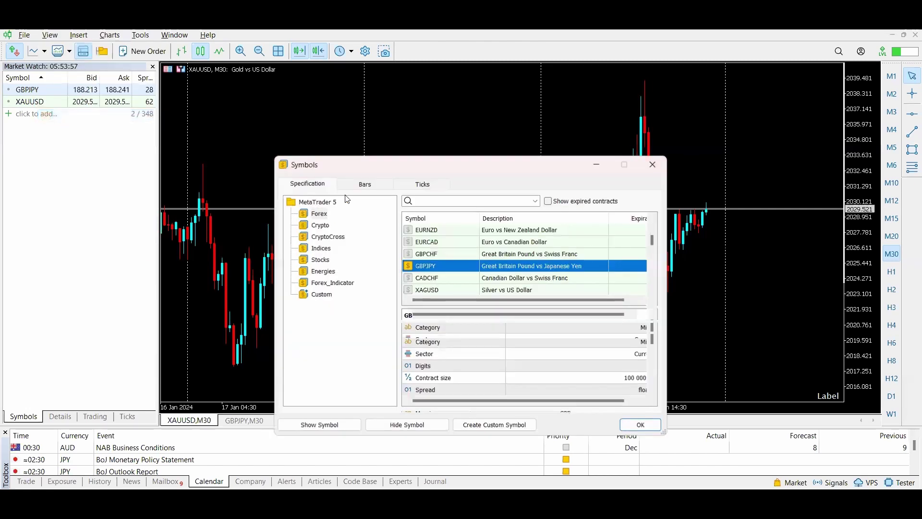
click(317, 215)
scroll(478, 261, down, 2)
scroll(477, 263, up, 7)
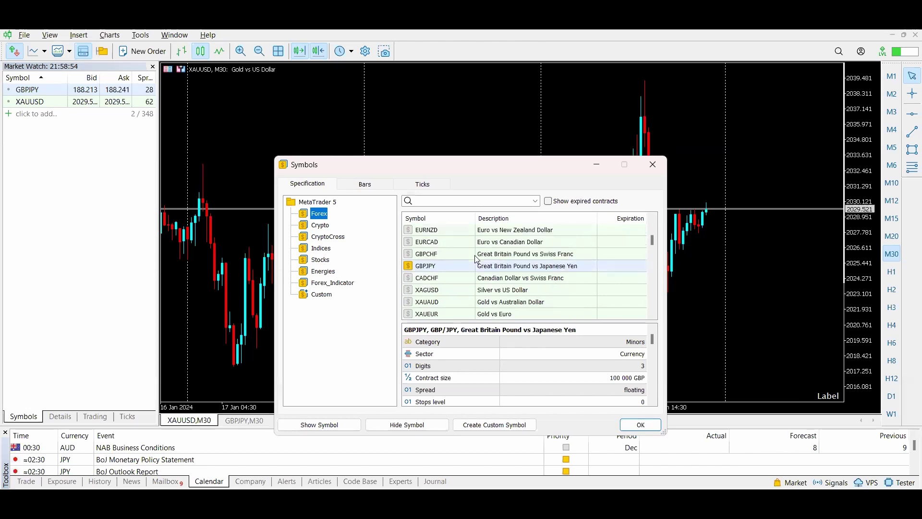
click(430, 255)
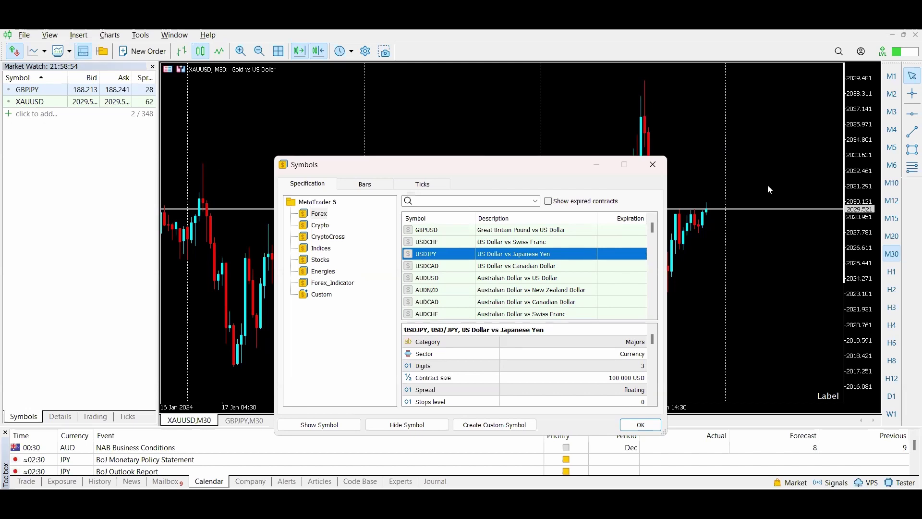
click(891, 165)
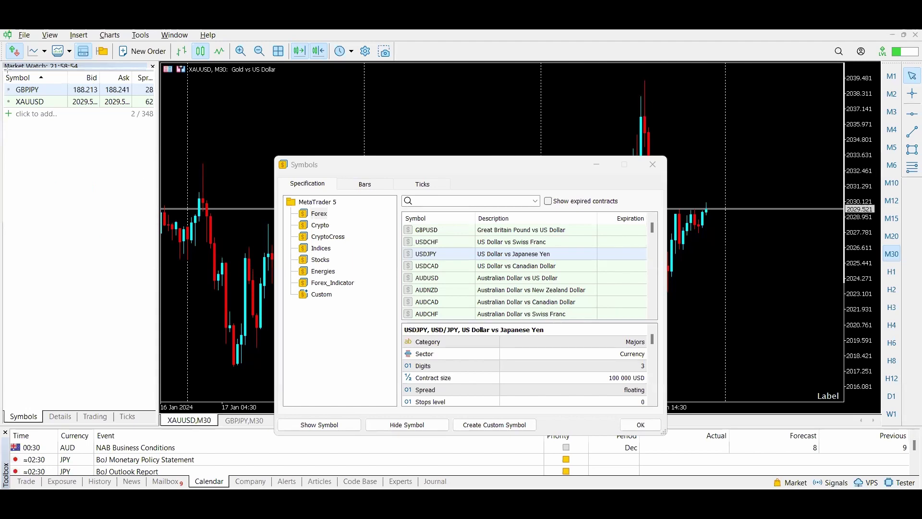
Browse the Crypto and Indices symbol groups in the Symbols window
click(140, 192)
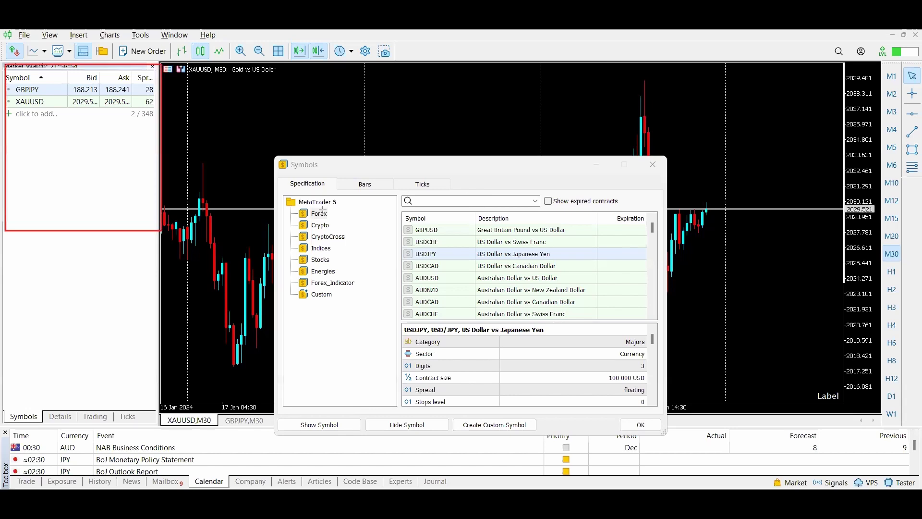
click(320, 226)
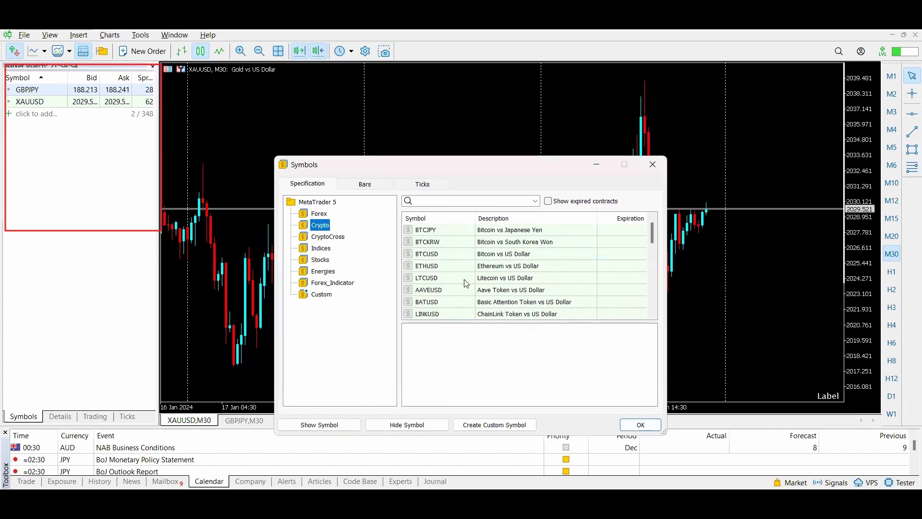
click(330, 249)
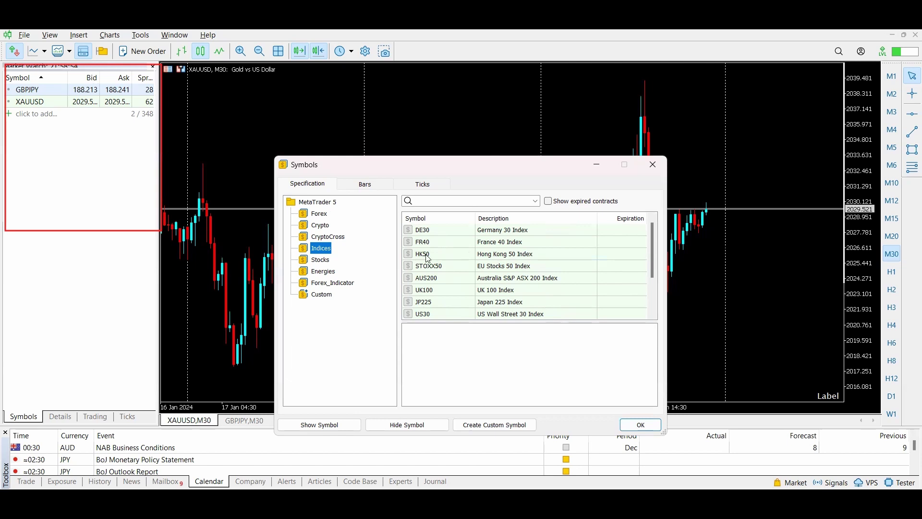
In the Stocks group, view the CHTR (Charter Communications) specification, then close the list with OK
click(320, 260)
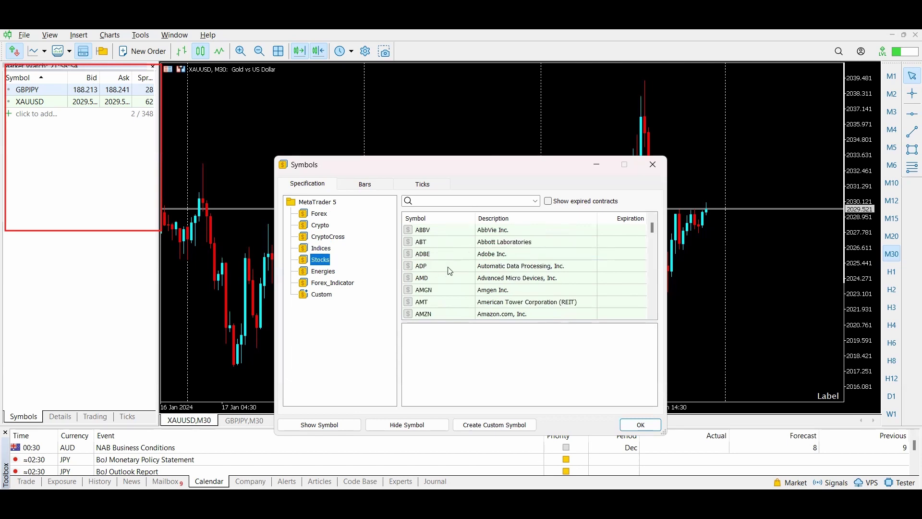
scroll(503, 264, down, 5)
scroll(503, 264, down, 1)
click(489, 277)
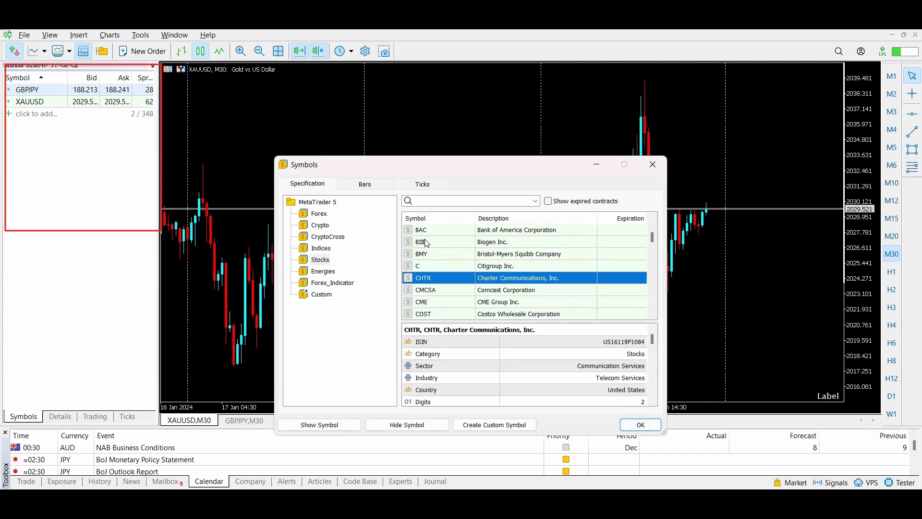
click(641, 427)
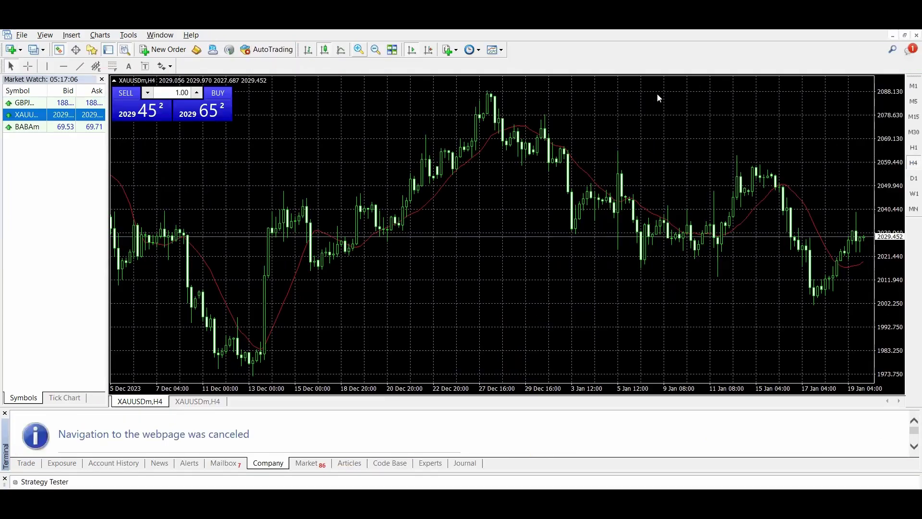
Open MetaTrader 4's Symbols list and collapse Stocks_group to see every group
click(45, 36)
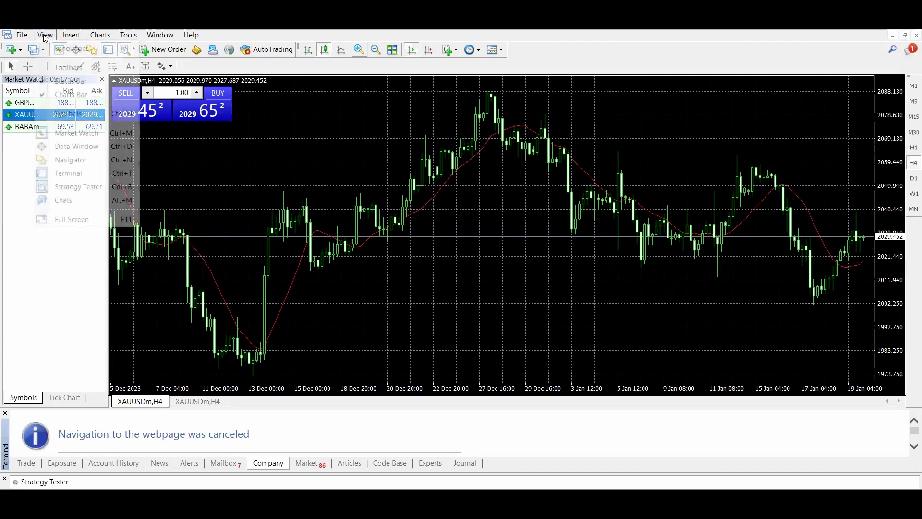
click(68, 114)
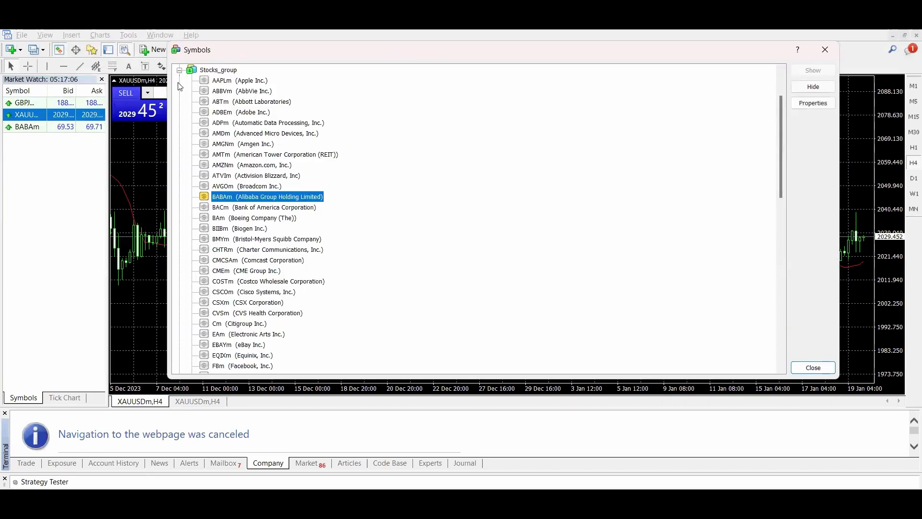
click(179, 70)
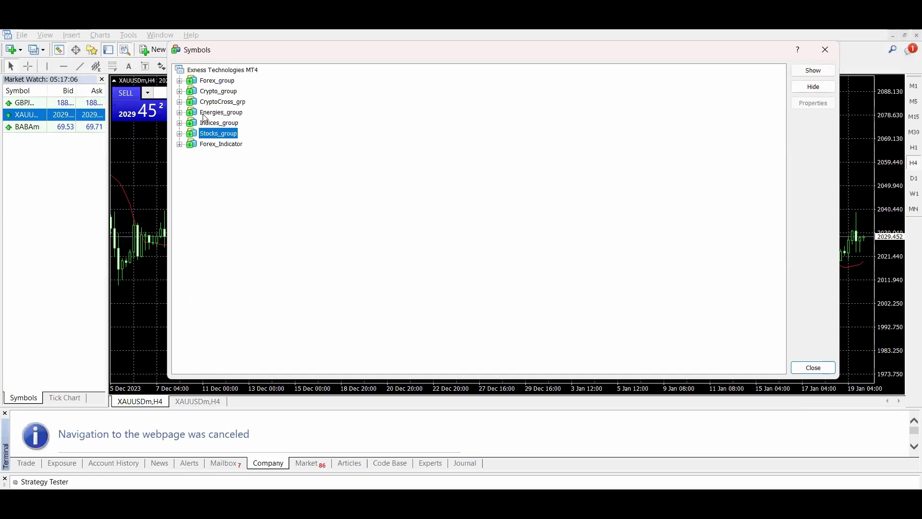
Add the AUDJPYm pair from Forex_group to Market Watch, then collapse Forex_group
click(179, 80)
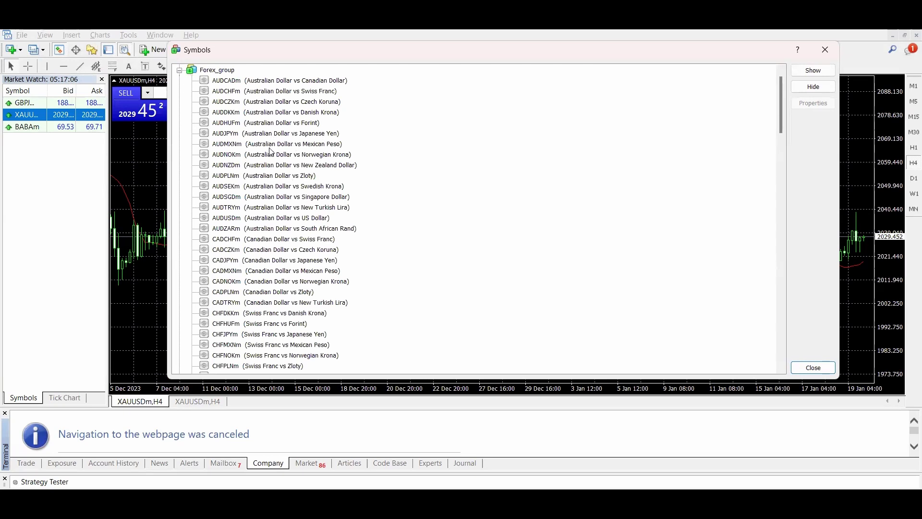
click(252, 134)
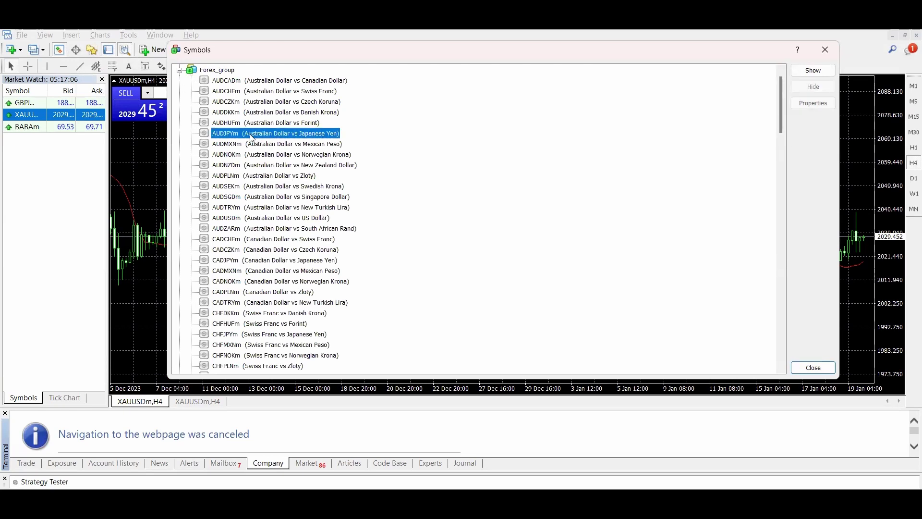
click(804, 72)
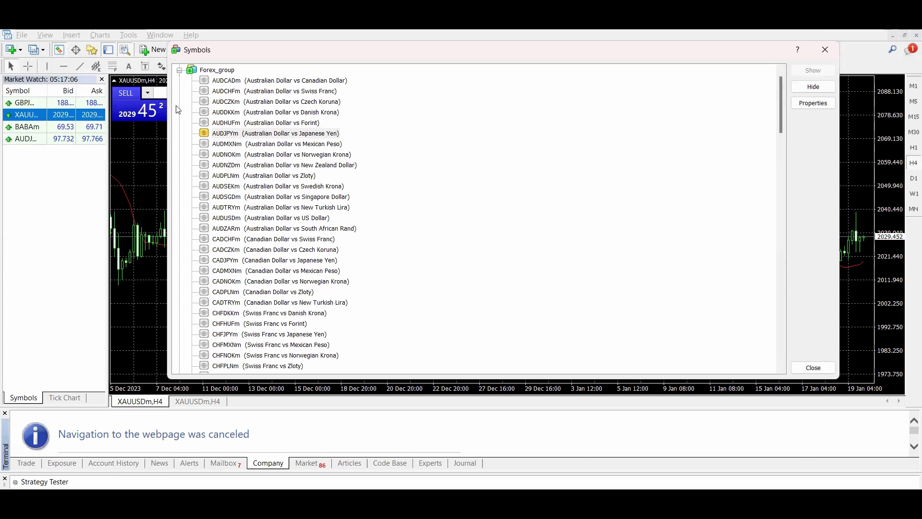
click(179, 70)
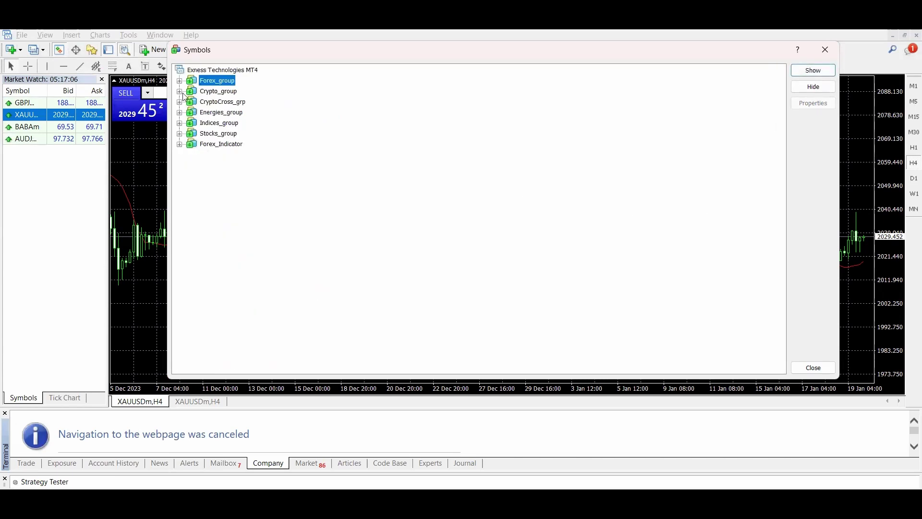
Toggle Crypto_group, expand Energies_group, toggle Indices_group, and finish with Stocks_group expanded
click(179, 91)
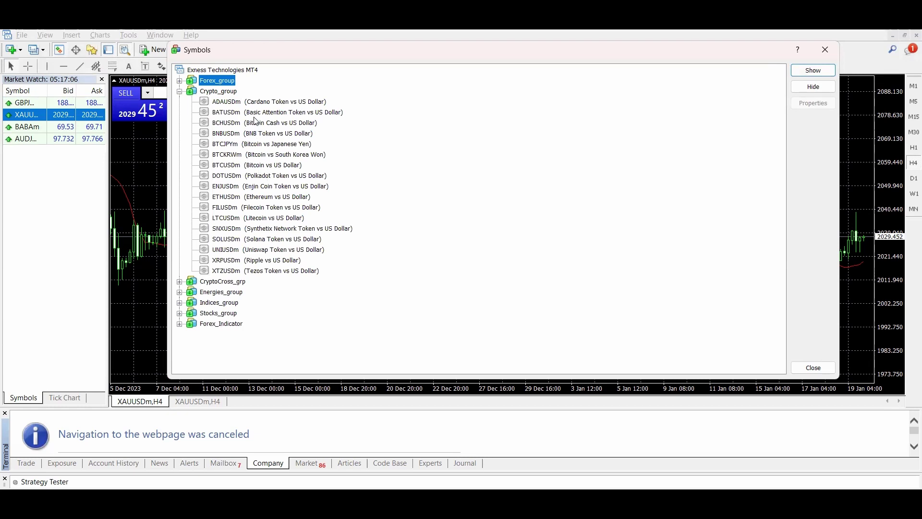
click(180, 91)
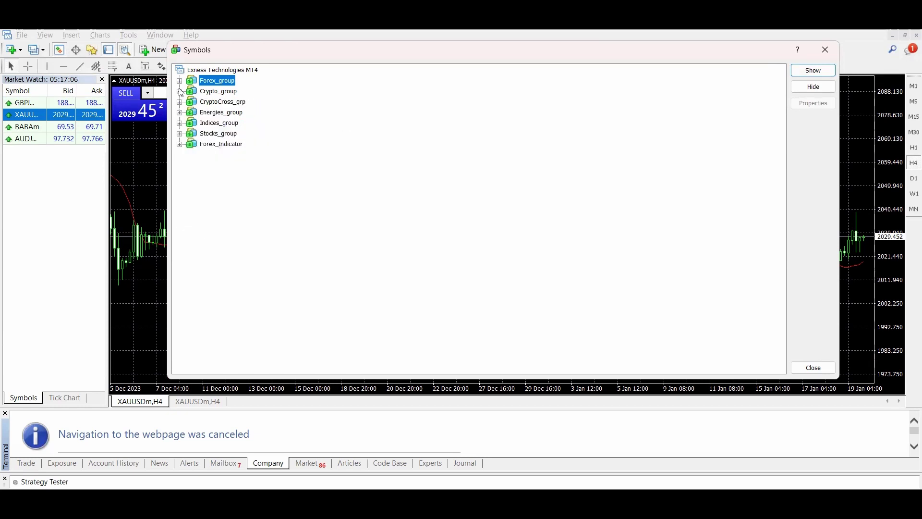
click(180, 112)
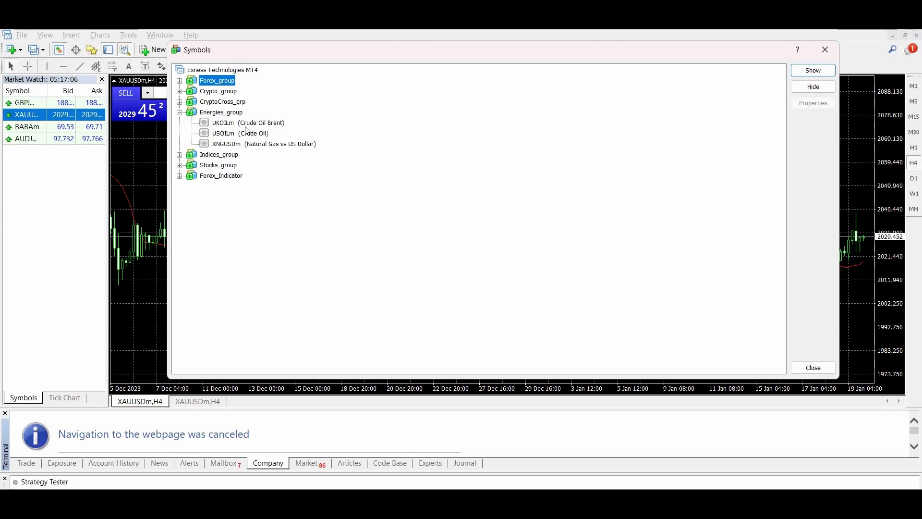
click(179, 155)
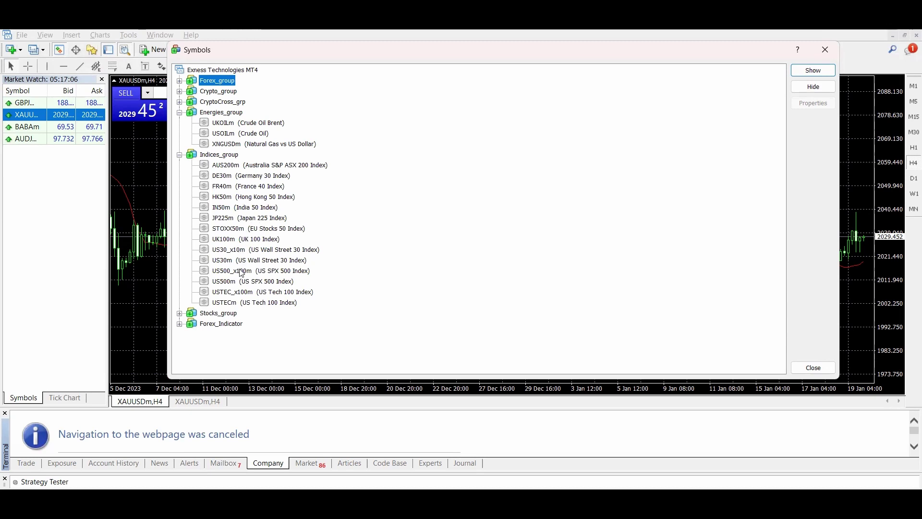
click(179, 154)
click(180, 166)
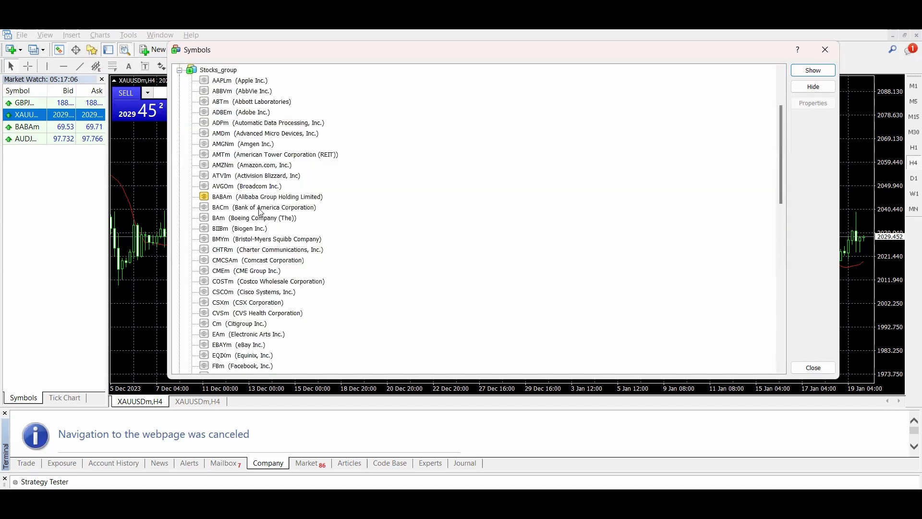
click(253, 155)
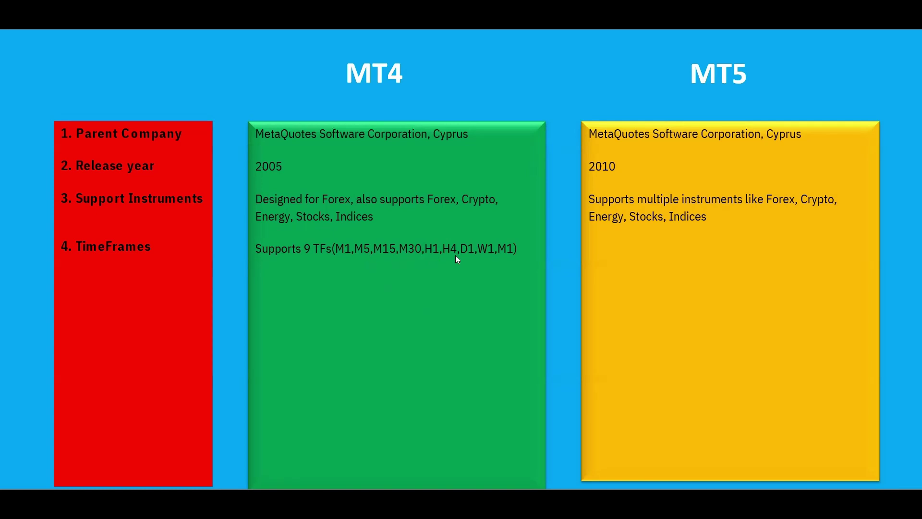
Advance the slideshow to show MT5's TimeFrames entry supporting 21 timeframes
click(570, 282)
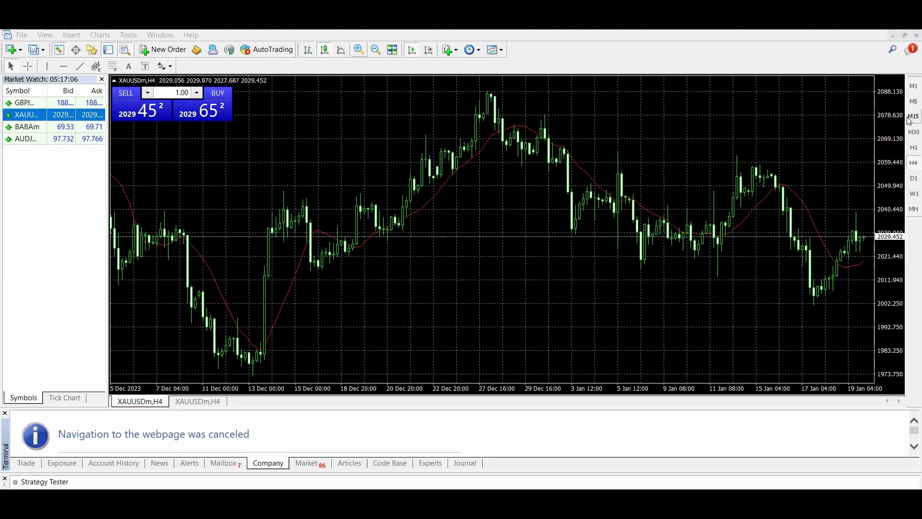
right_click(909, 168)
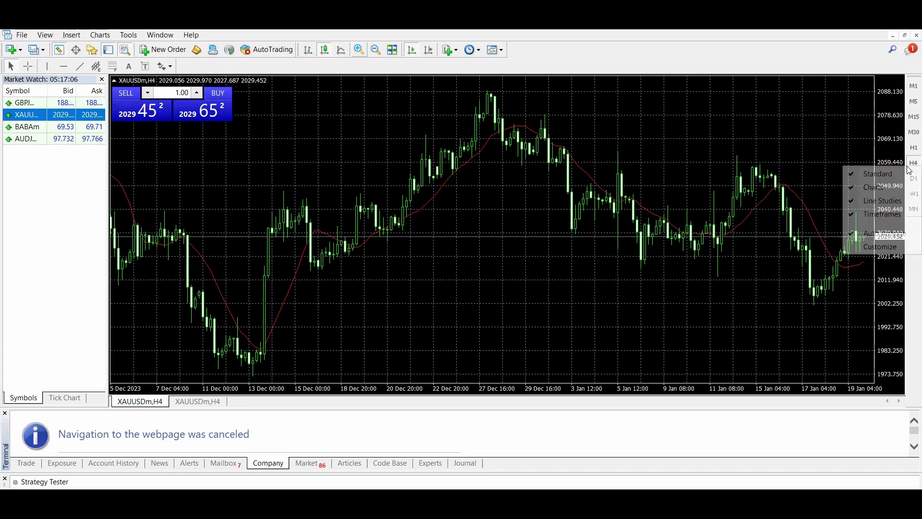
click(888, 246)
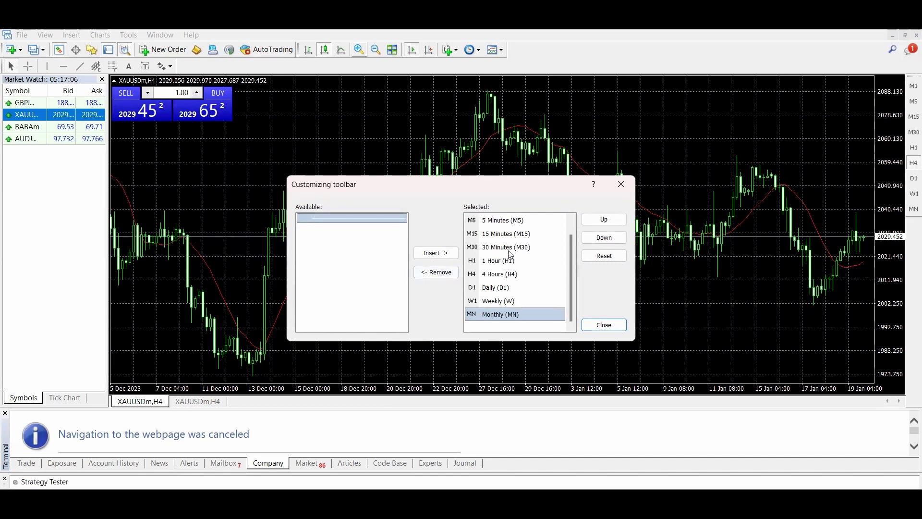
click(606, 324)
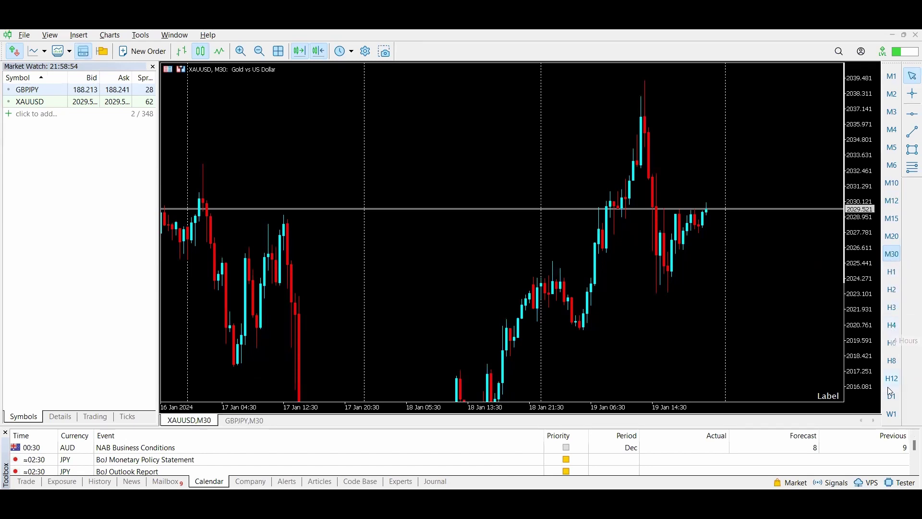
right_click(891, 199)
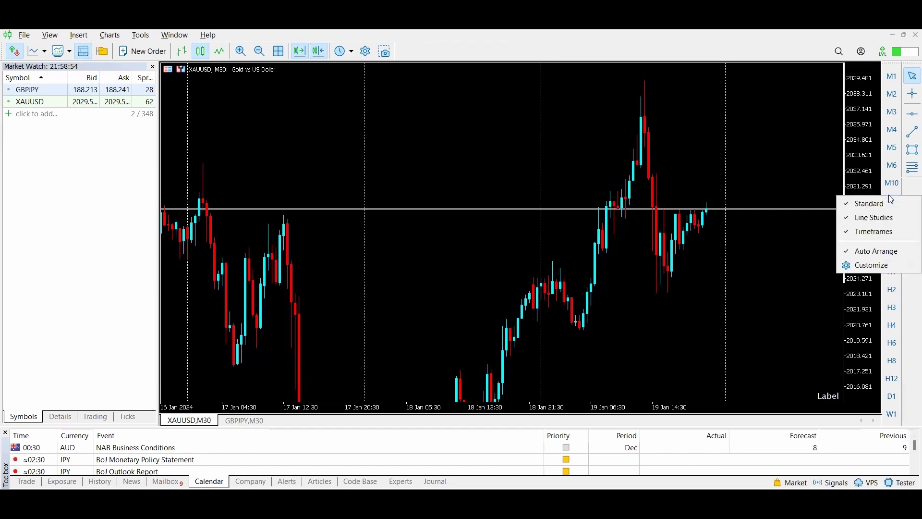
click(872, 264)
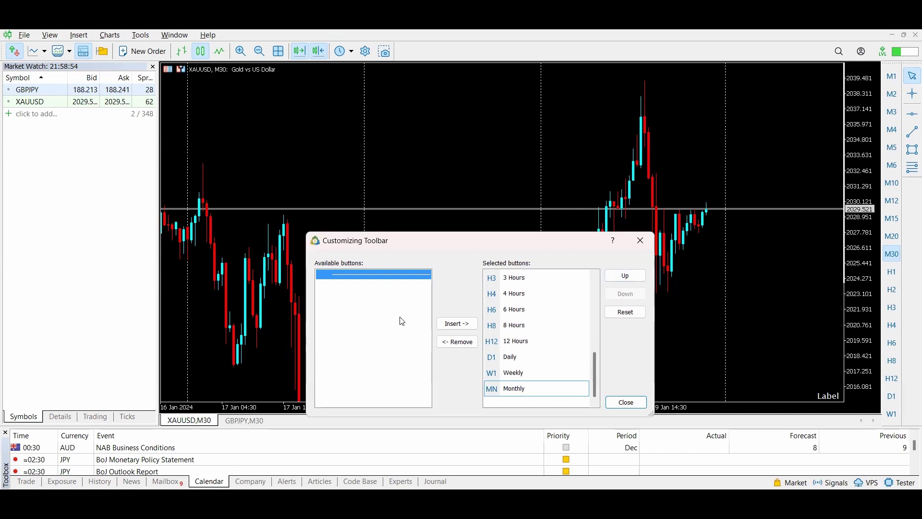
scroll(541, 314, up, 5)
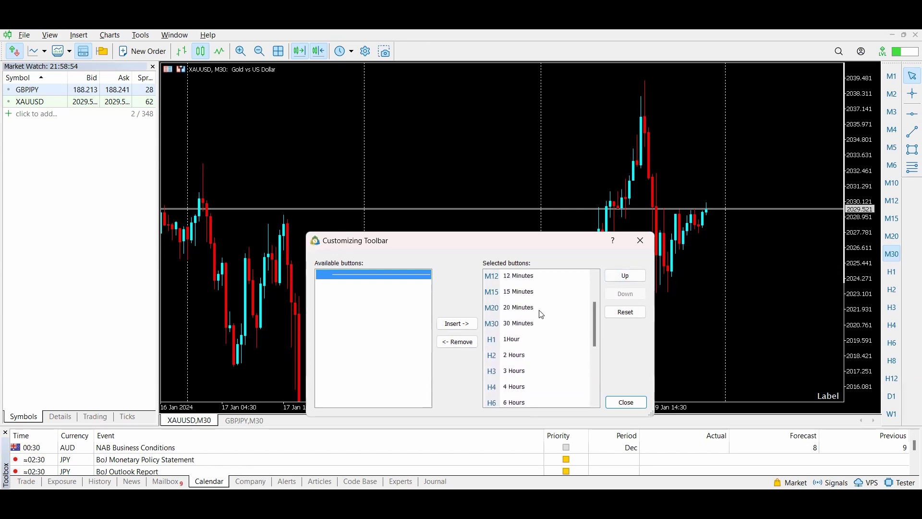
click(626, 402)
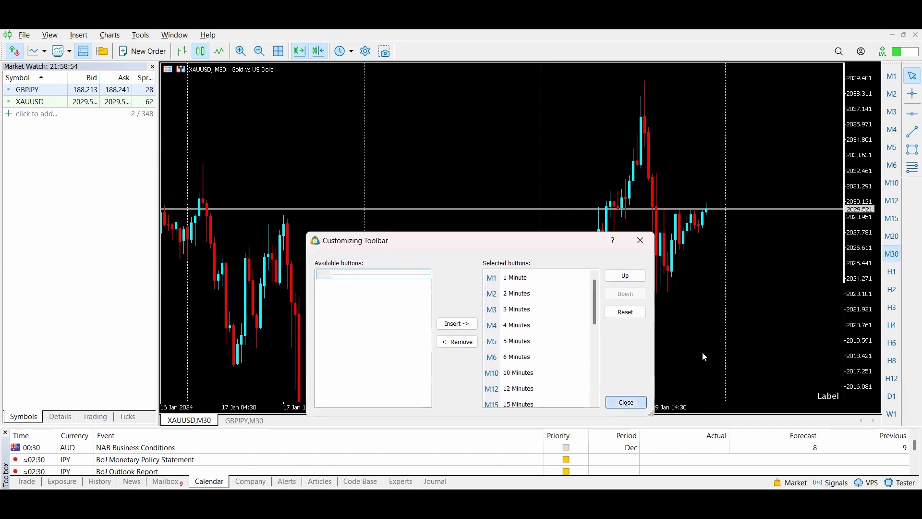